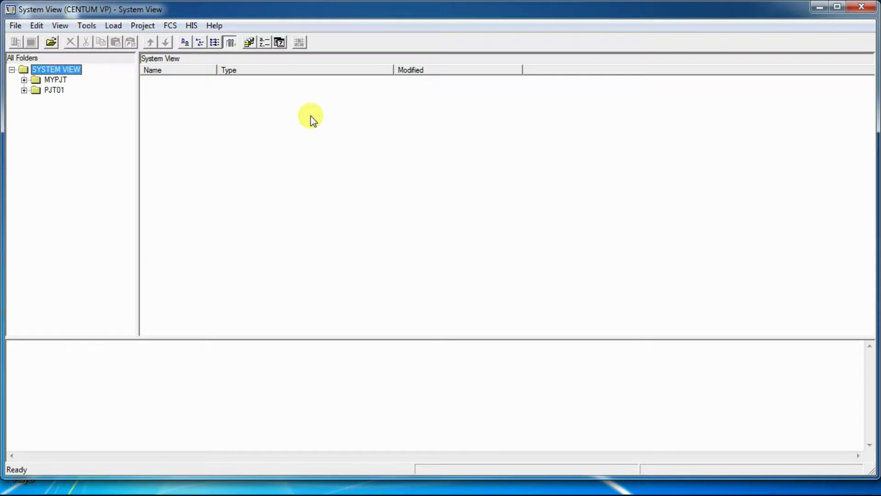
Expand PJT01 and FCS0101, open the IOM folder, and bring up its Create New menu.
click(24, 90)
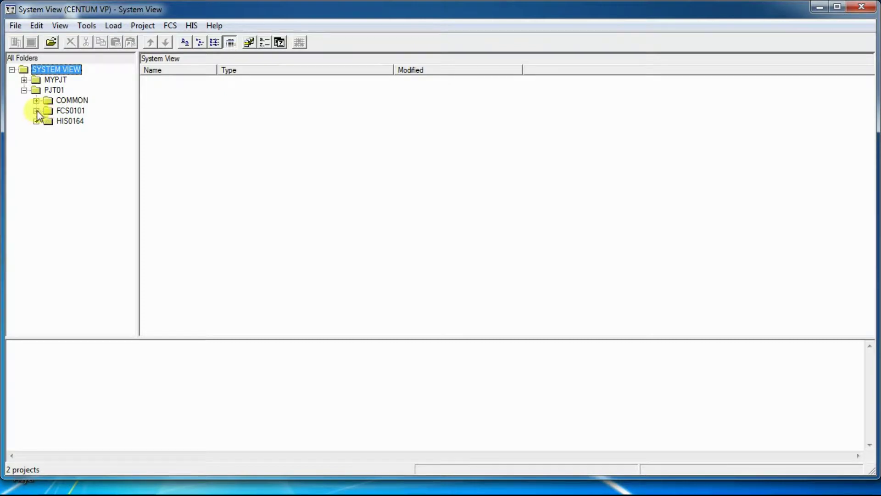
click(37, 111)
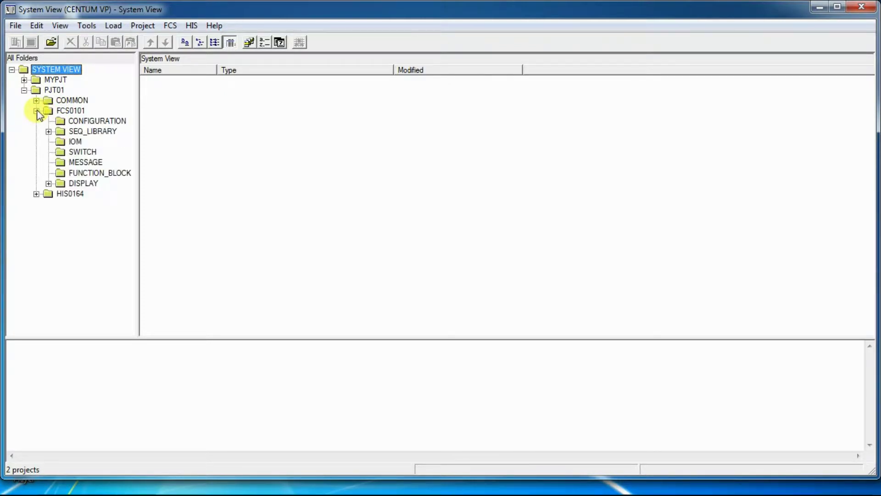
click(75, 142)
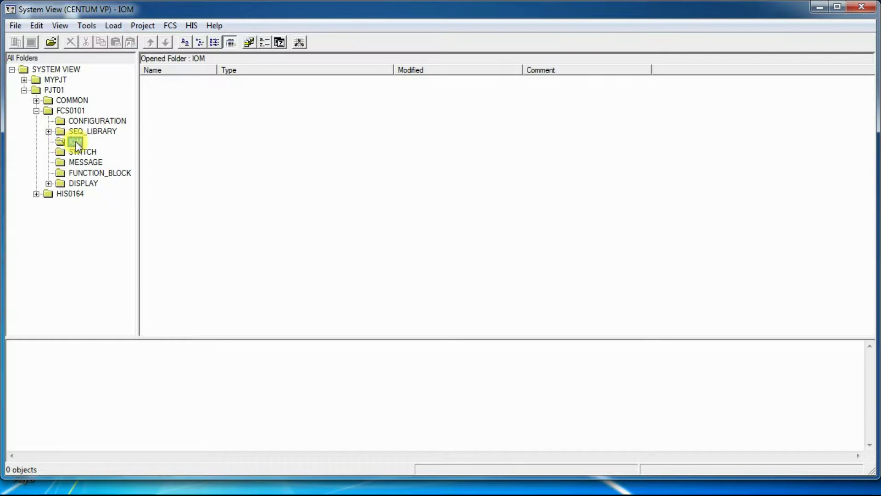
right_click(78, 144)
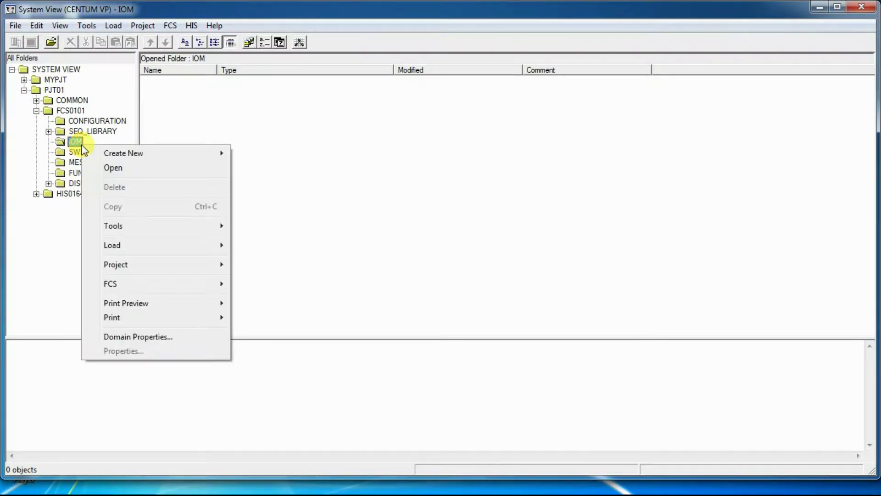
mouse_move(109, 154)
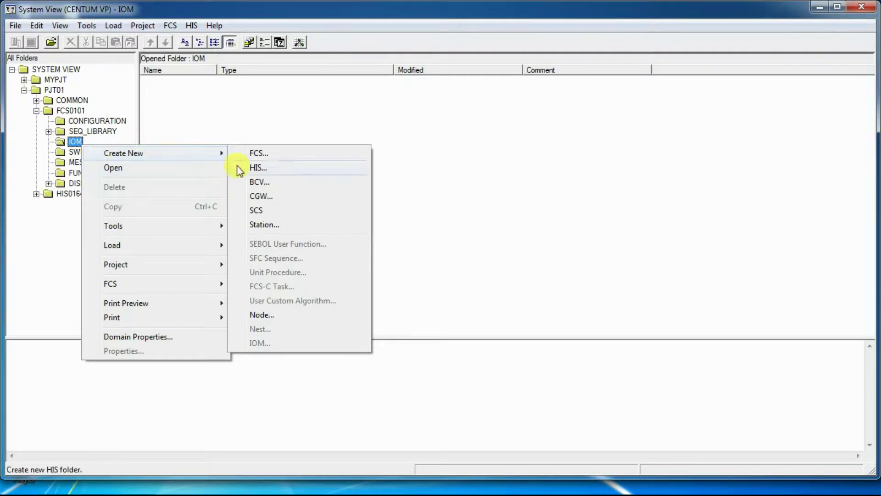
click(292, 315)
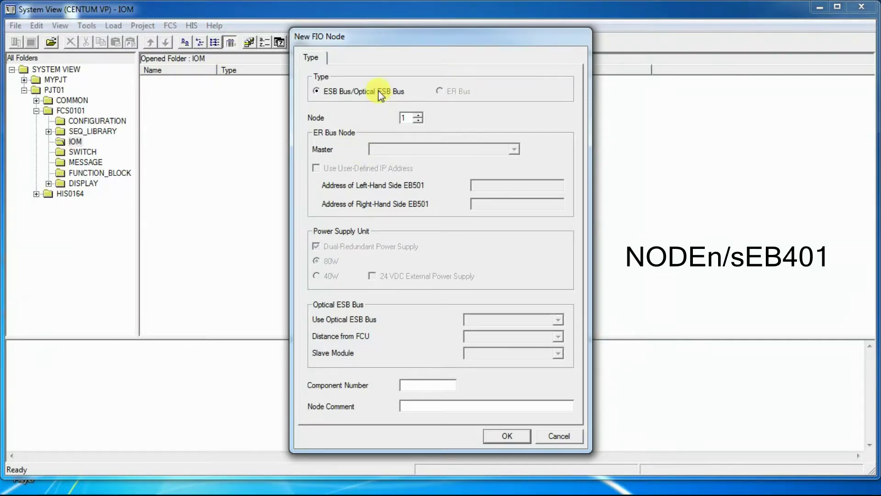
click(417, 115)
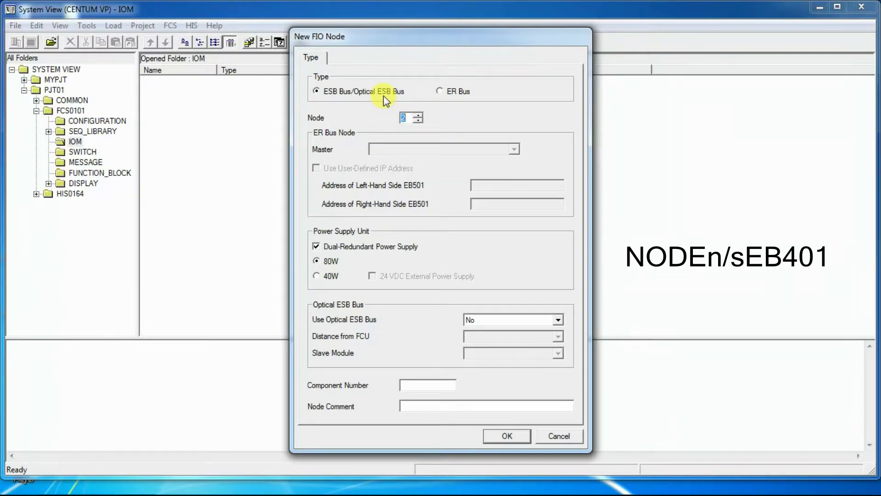
key(Down)
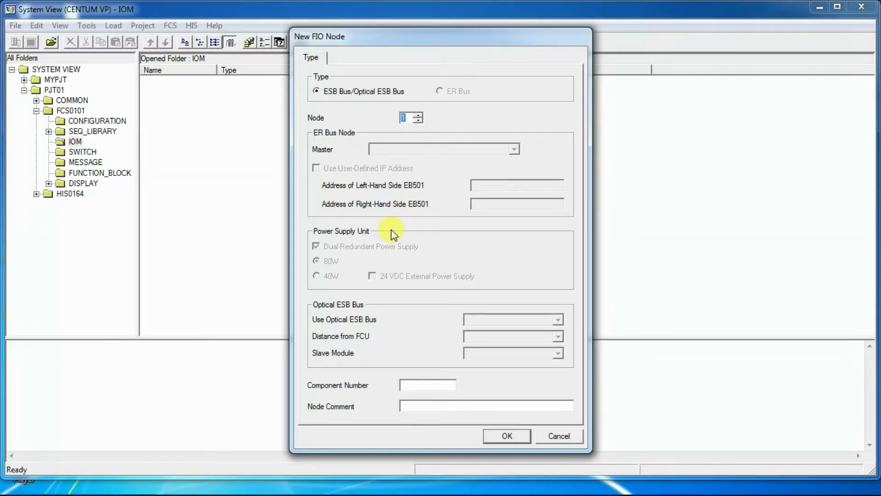
click(418, 116)
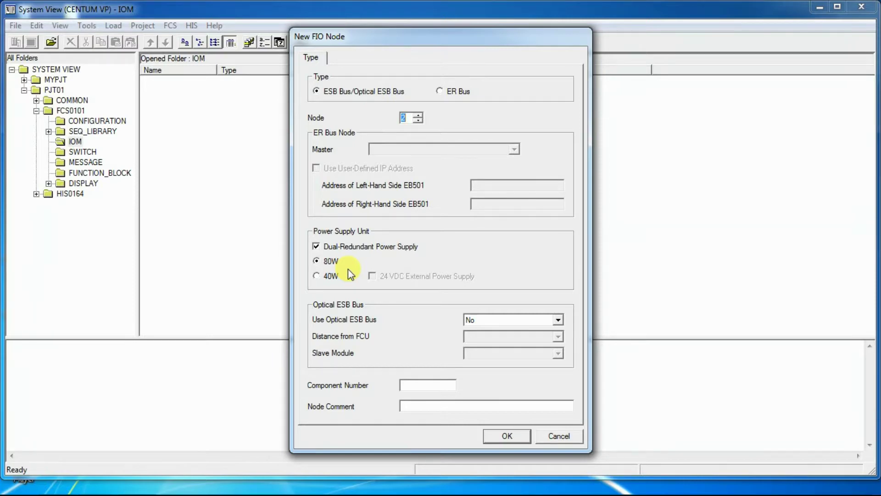
key(Down)
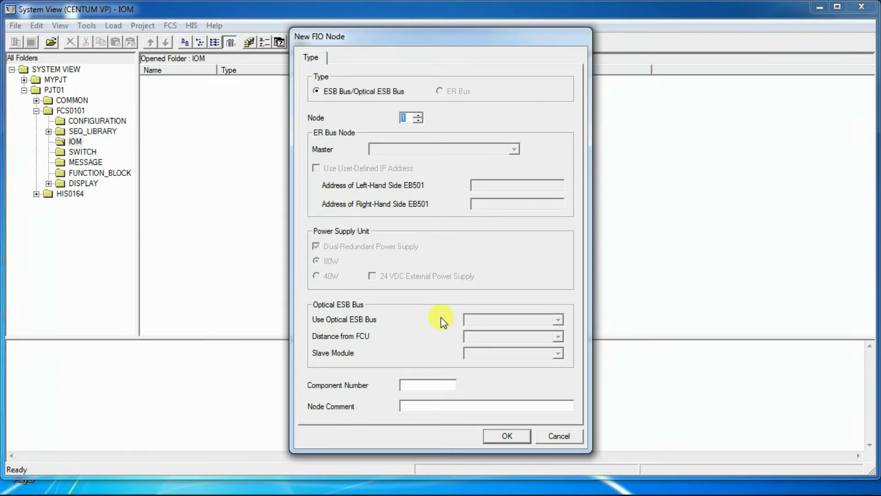
Set the FIO node number to 1 with Use Optical ESB Bus left at No.
click(418, 116)
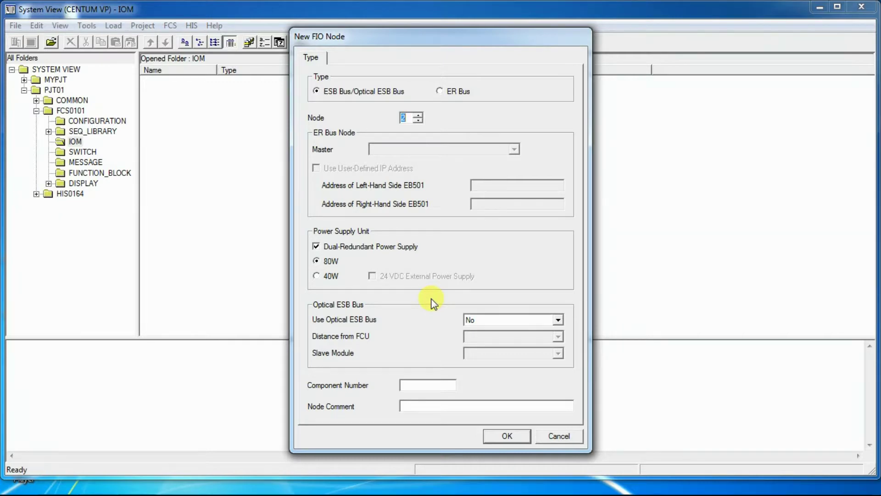
click(478, 321)
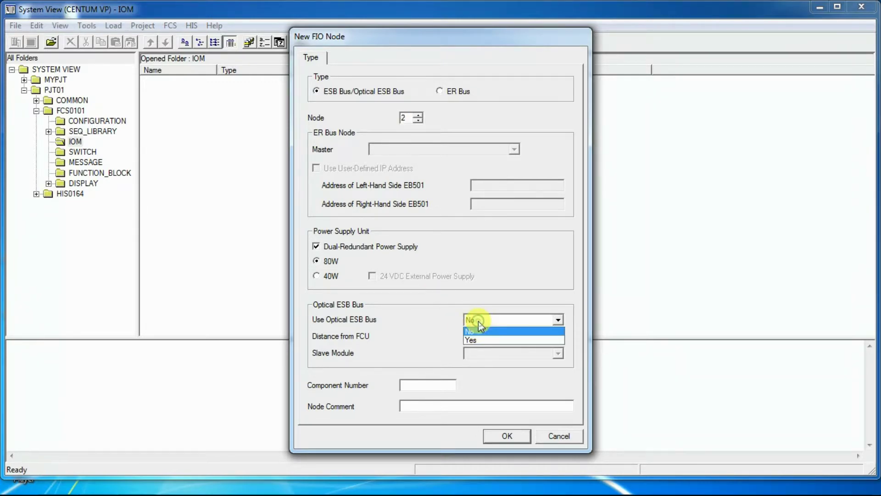
click(479, 340)
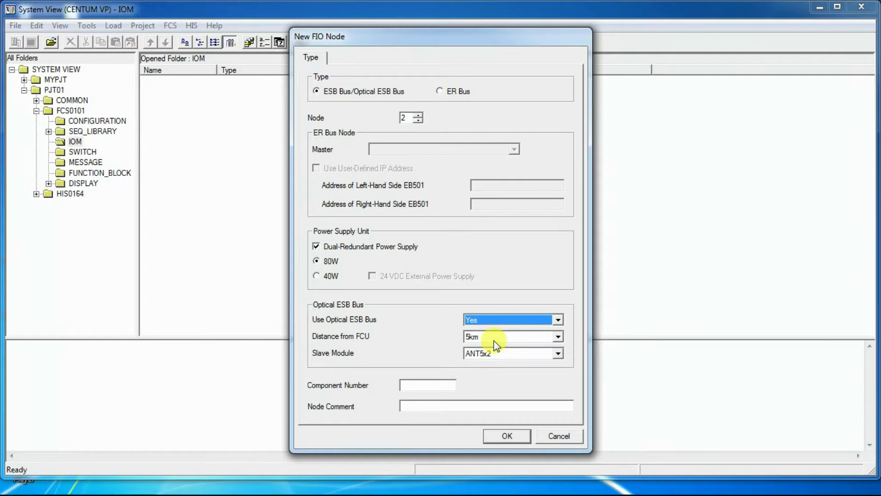
click(493, 341)
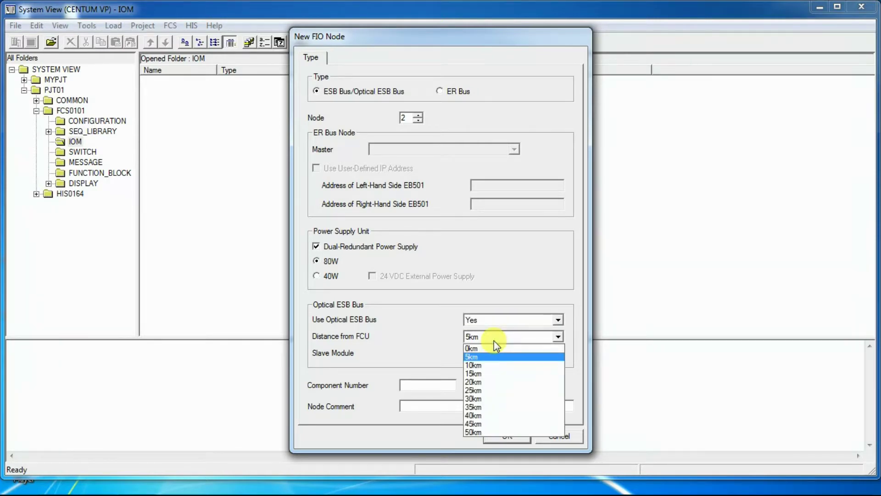
click(494, 340)
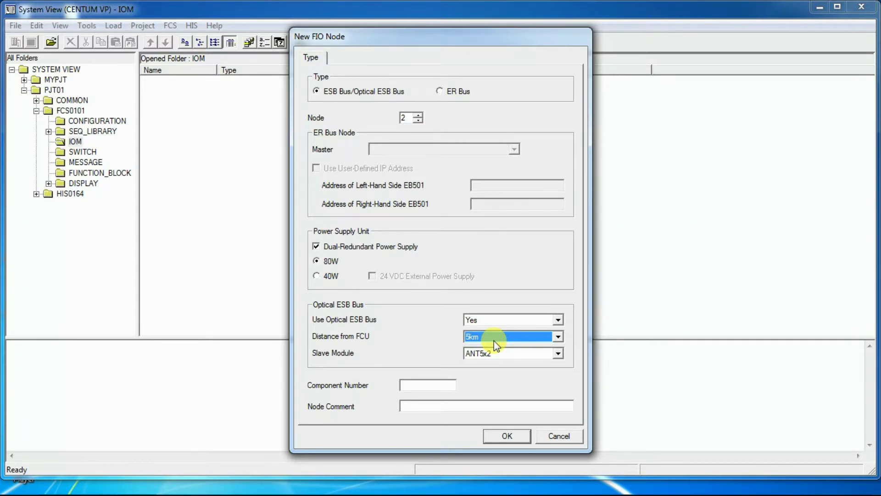
click(519, 351)
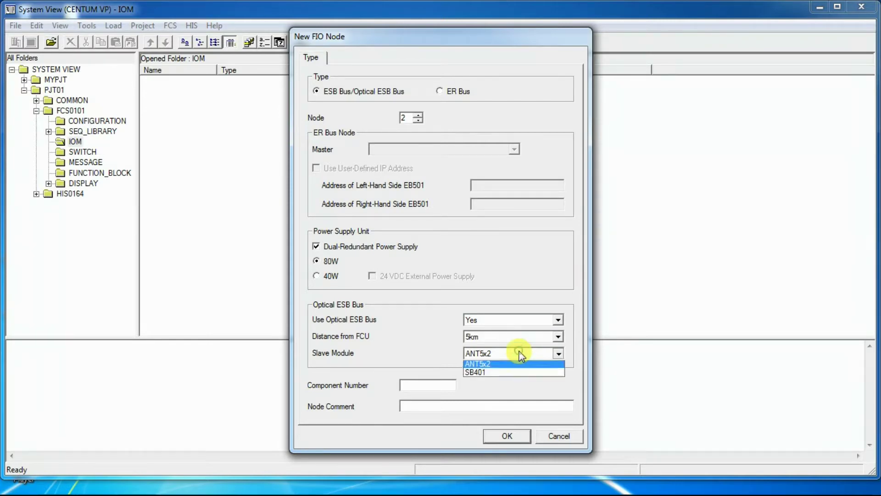
click(523, 359)
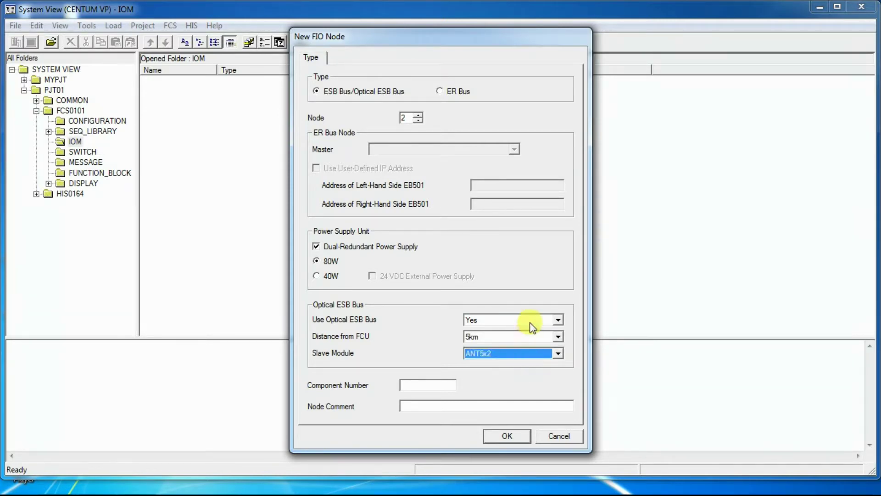
click(546, 320)
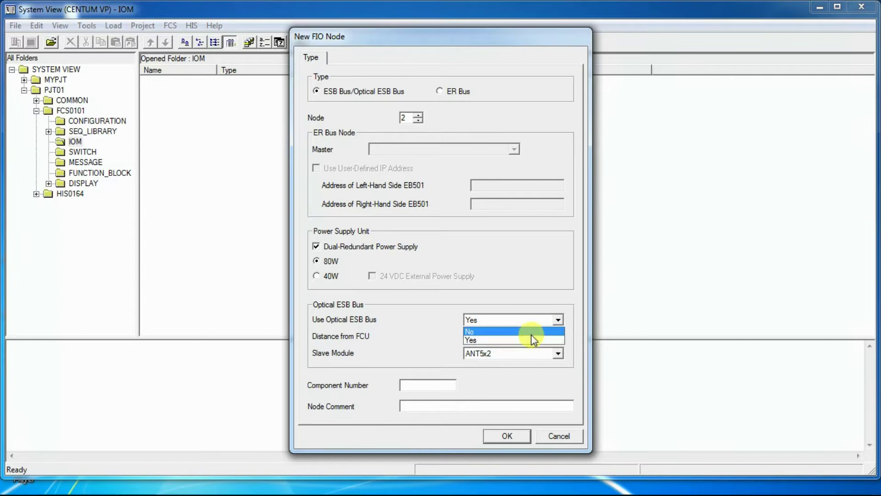
click(530, 334)
click(418, 120)
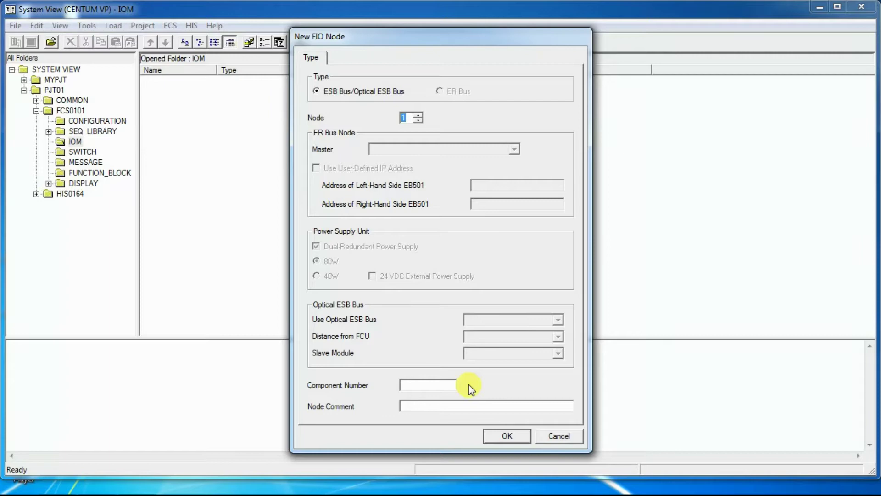
Enter component number FCS0101 and node comment 'BOILER AIR SYSTEM INPUTS', then create the node.
click(428, 383)
key(Caps_Lock)
text(FCS0)
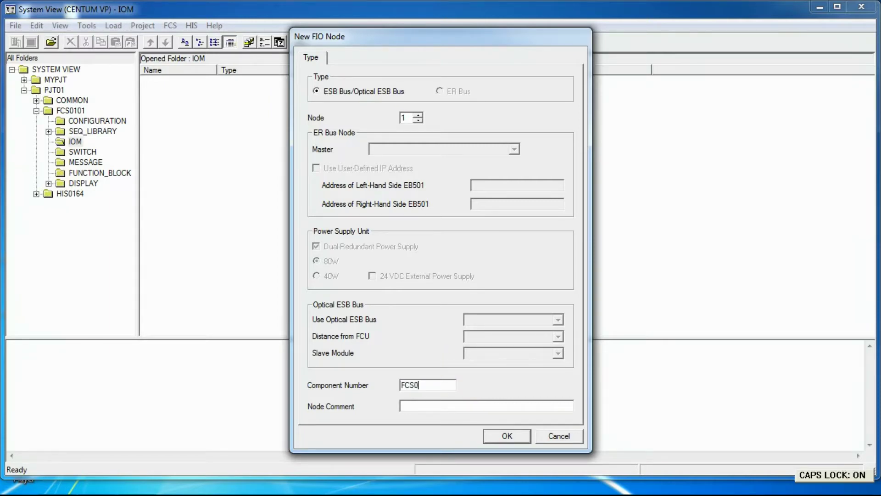
text(101)
key(Caps_Lock)
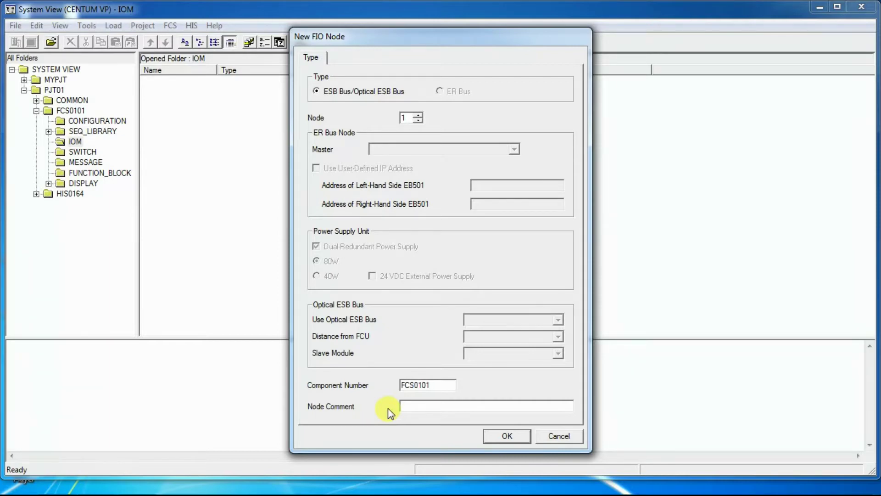
click(407, 408)
text(BOILER AIR SYSTEM INPUTS)
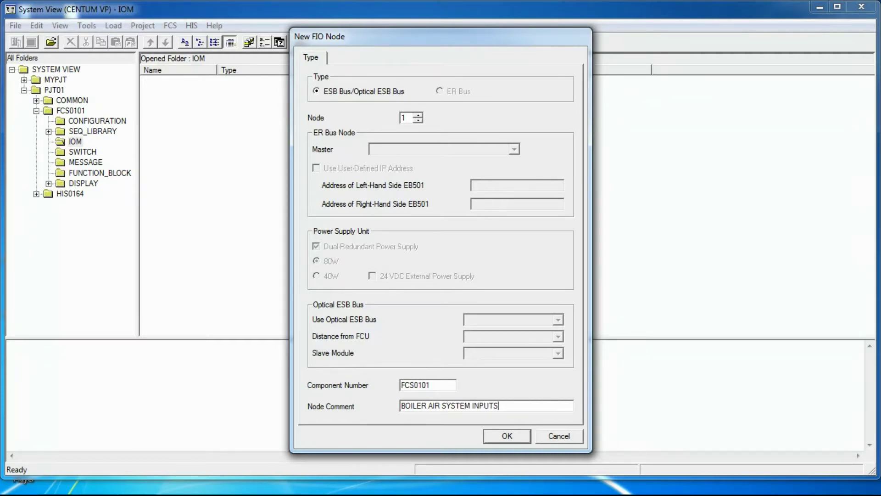
key(Return)
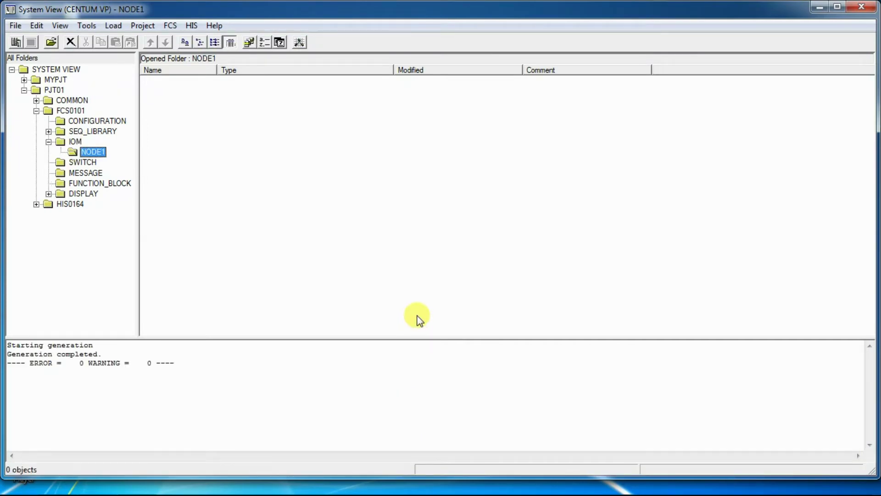
Open the Create New IOM dialog for NODE1 via Create New > IOM.
right_click(98, 158)
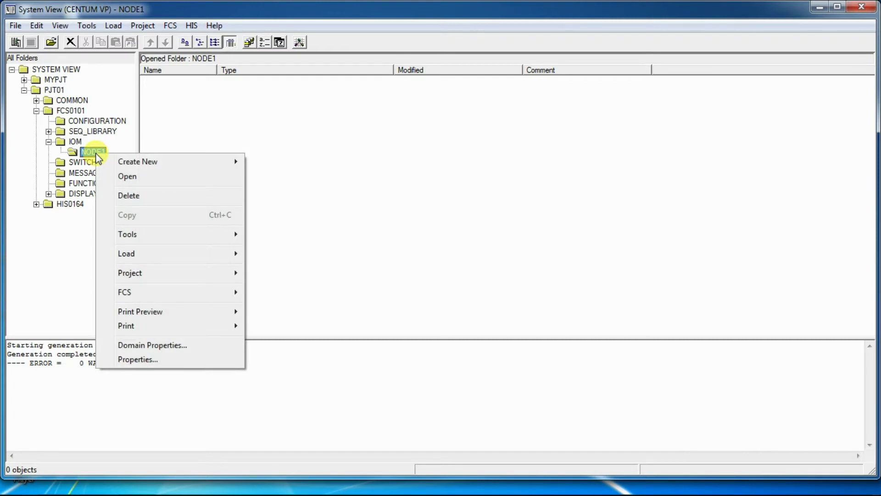
mouse_move(123, 165)
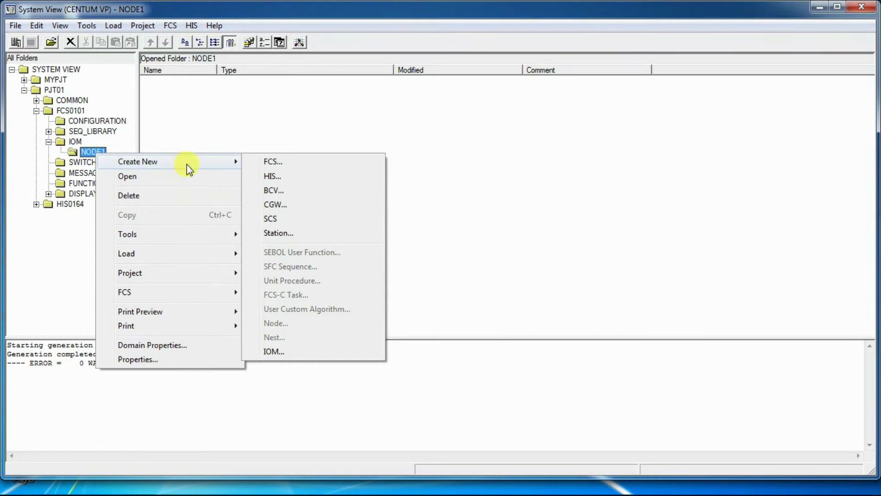
click(274, 351)
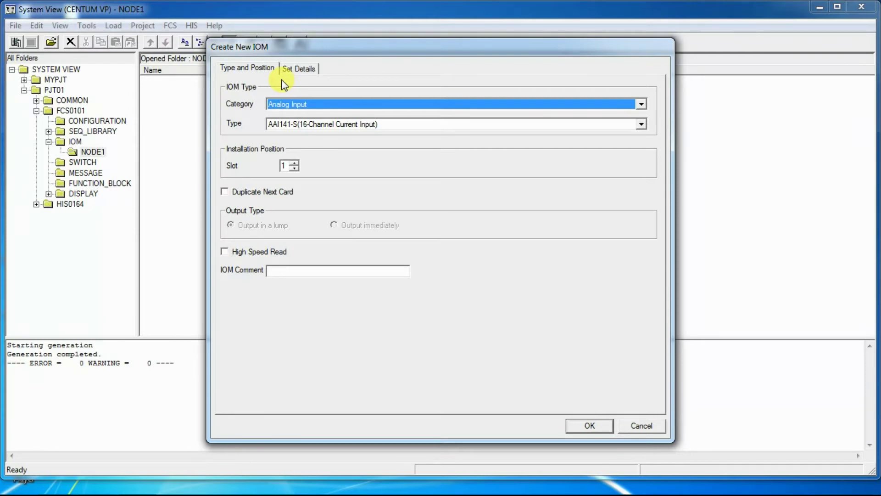
Choose Analog Input, type AAI141-S (16-channel current input), and paste comment 'FCS0101, NODE1,SLOT1'.
click(641, 104)
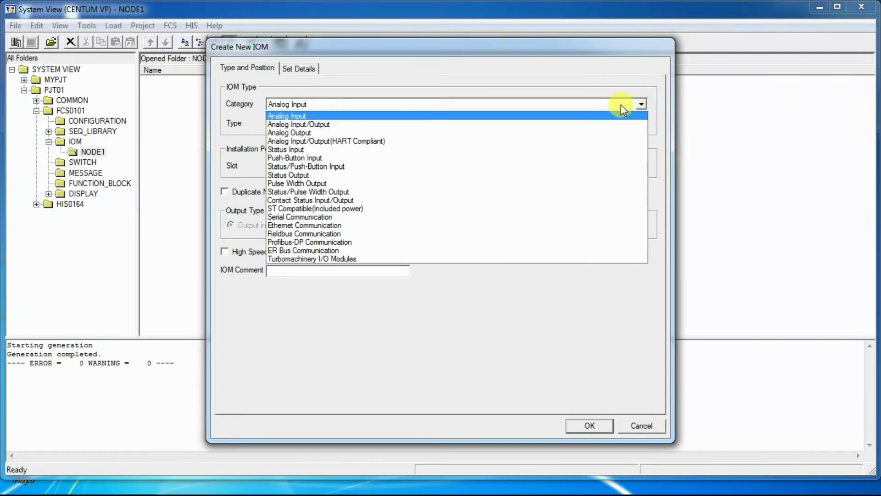
click(590, 116)
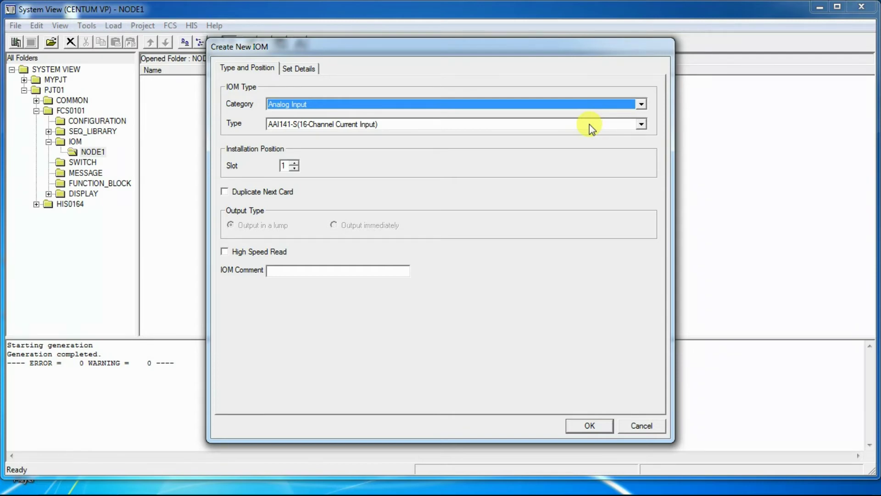
click(589, 124)
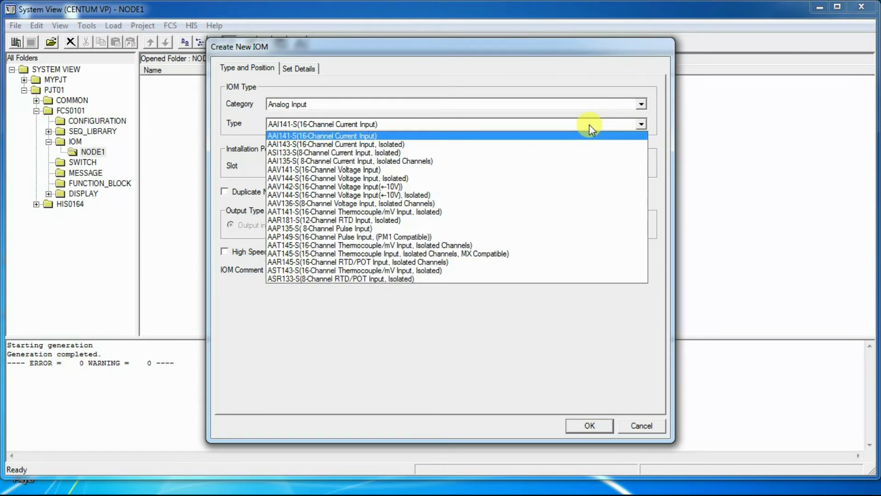
click(587, 136)
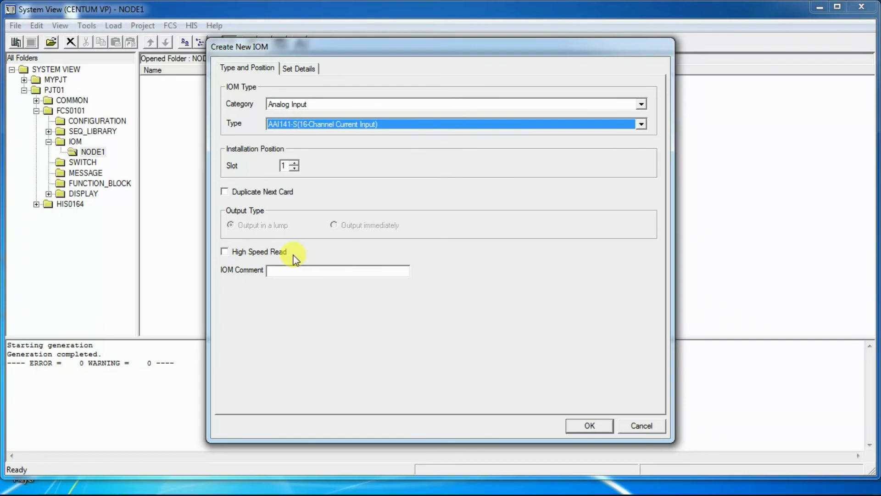
click(409, 272)
text(FCS0101, NODE1,SLOT1)
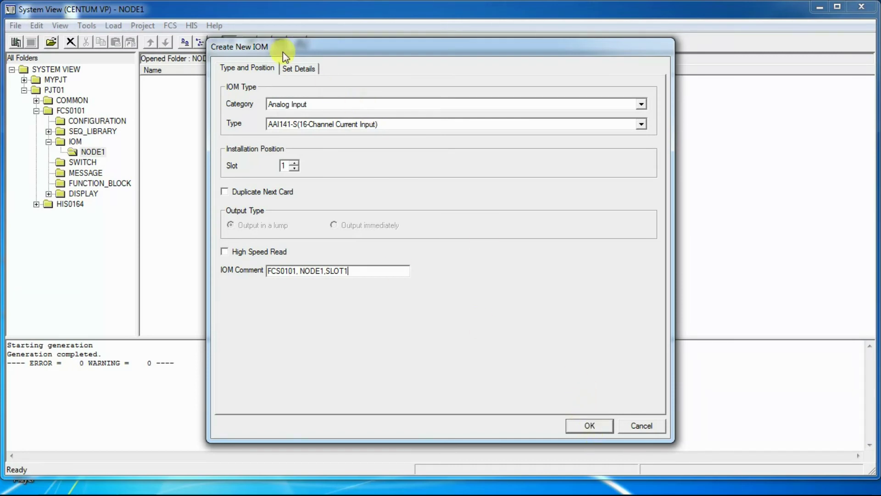
Reset the module's detail settings to default, confirm creation, and select 1AAI141-S in NODE1.
click(305, 70)
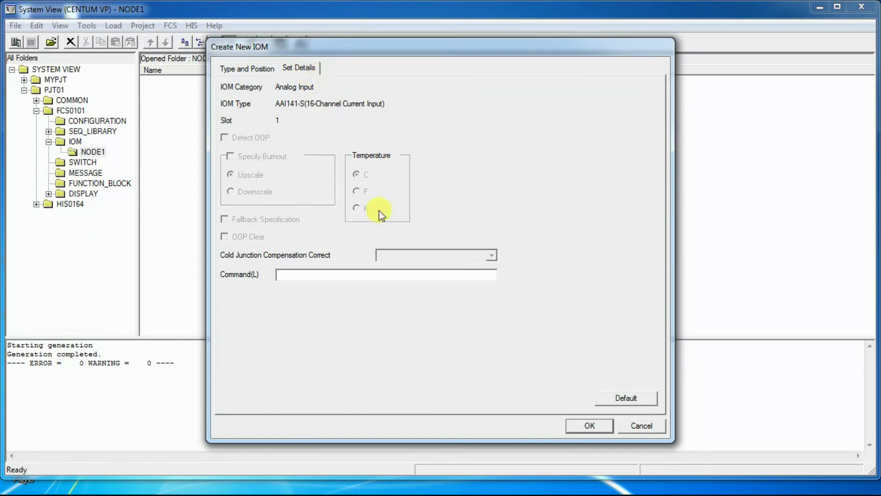
click(621, 401)
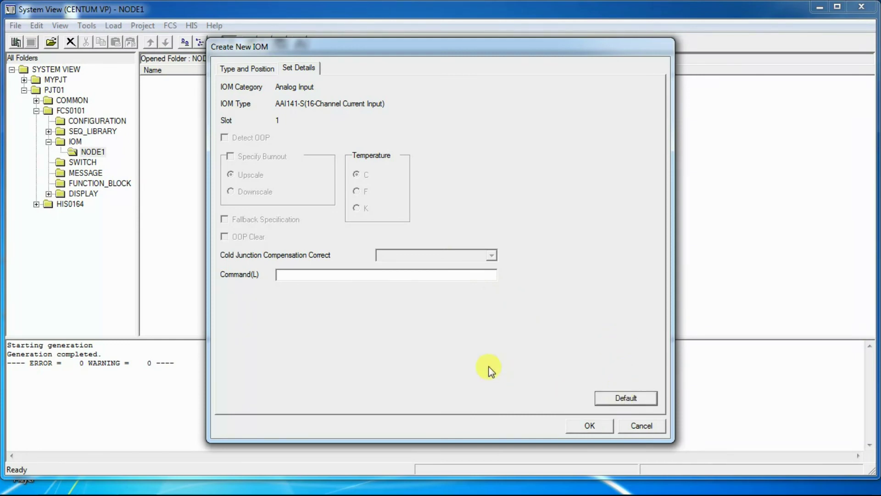
click(590, 425)
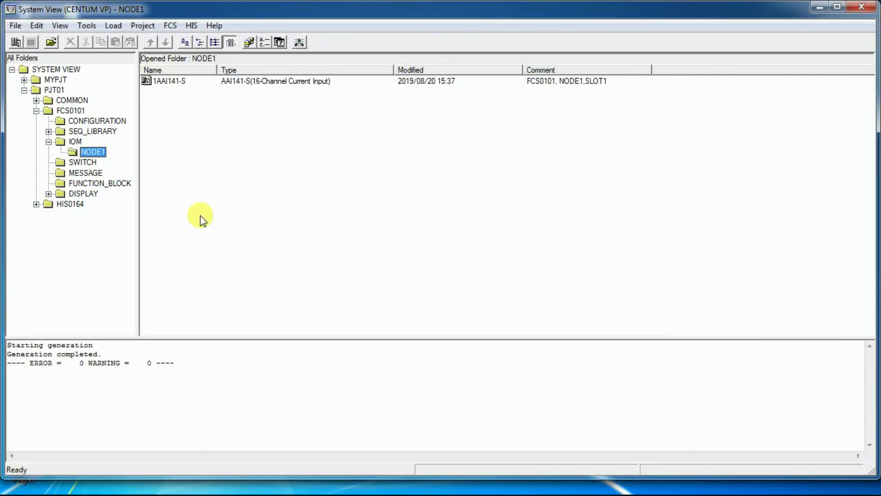
click(171, 87)
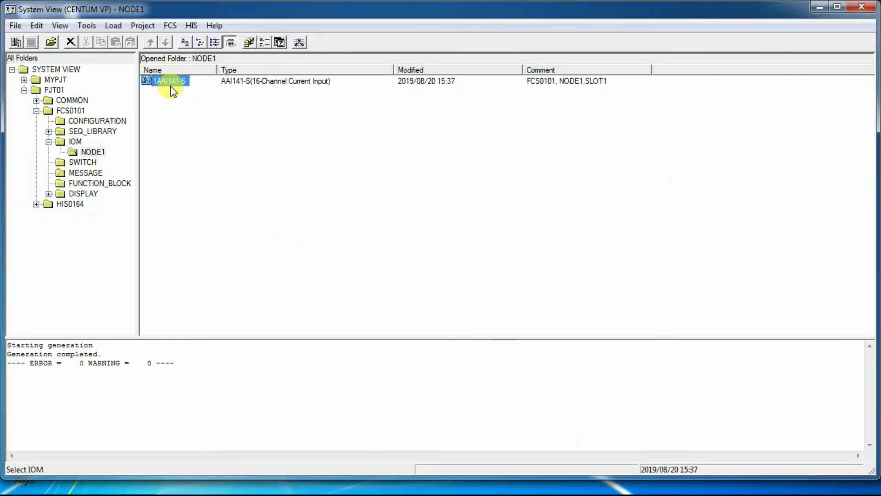